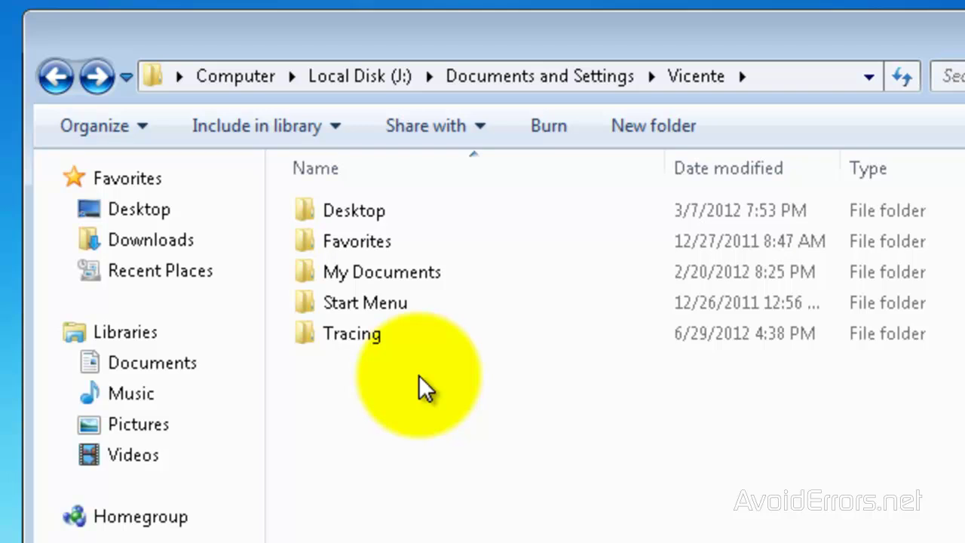
Try to copy Start Menu to the desktop and open it; both are refused for lack of permission.
click(445, 316)
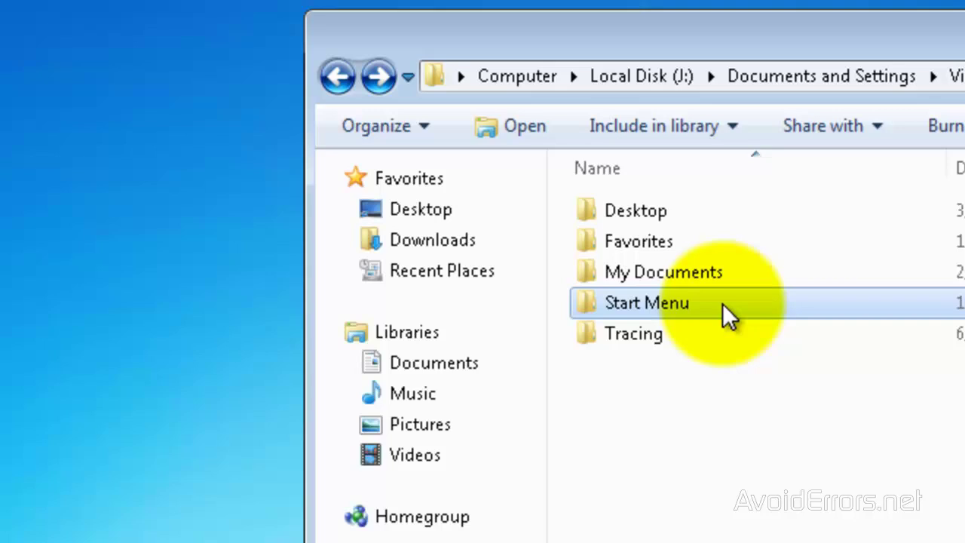
right_click(717, 306)
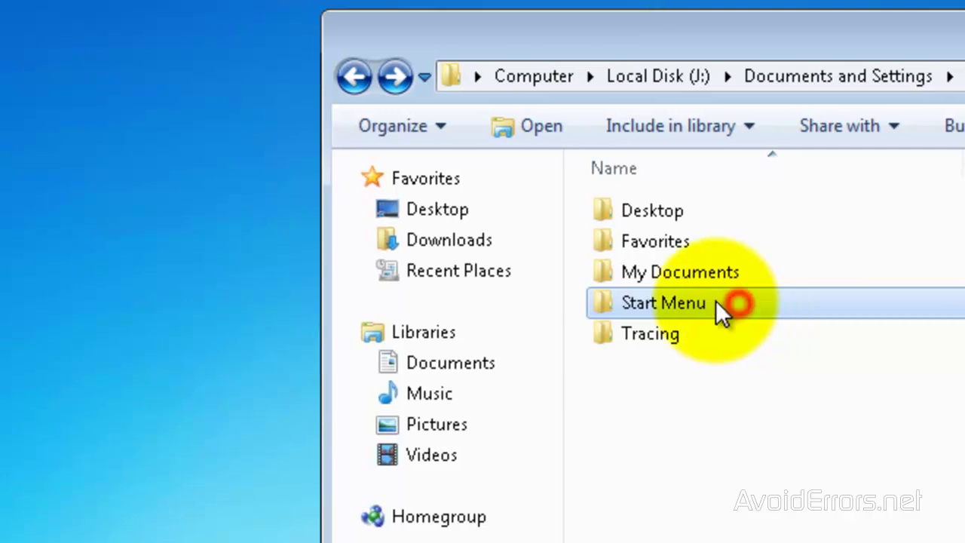
drag(716, 300, 197, 299)
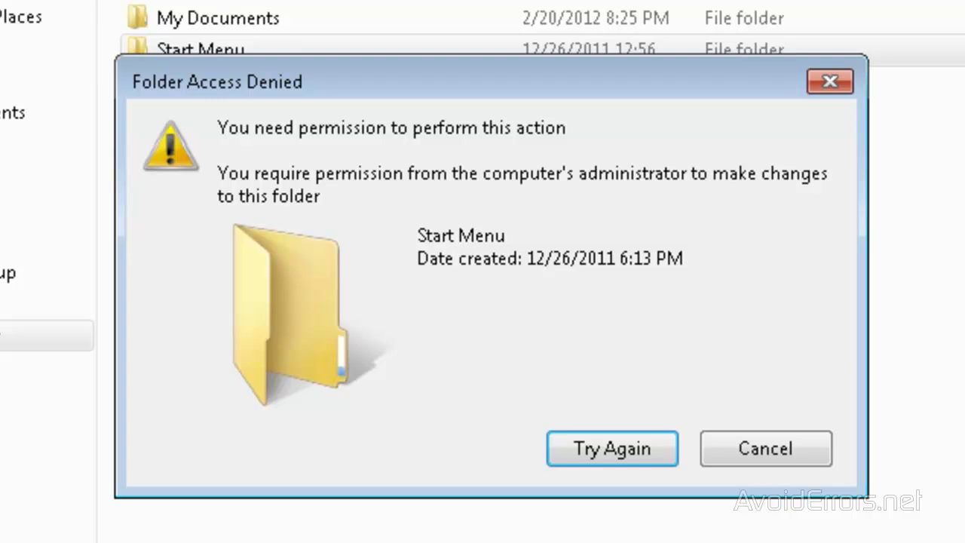
click(758, 455)
click(758, 455)
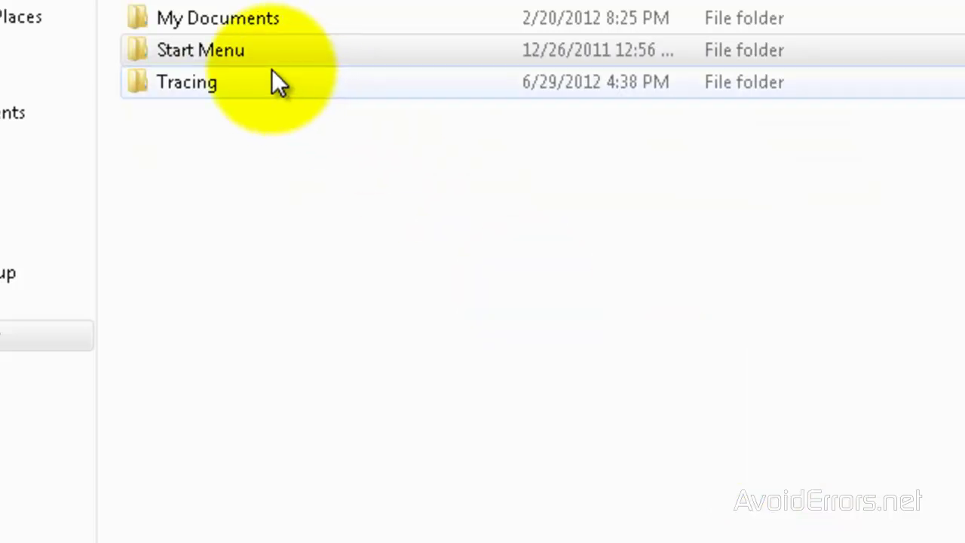
double_click(255, 51)
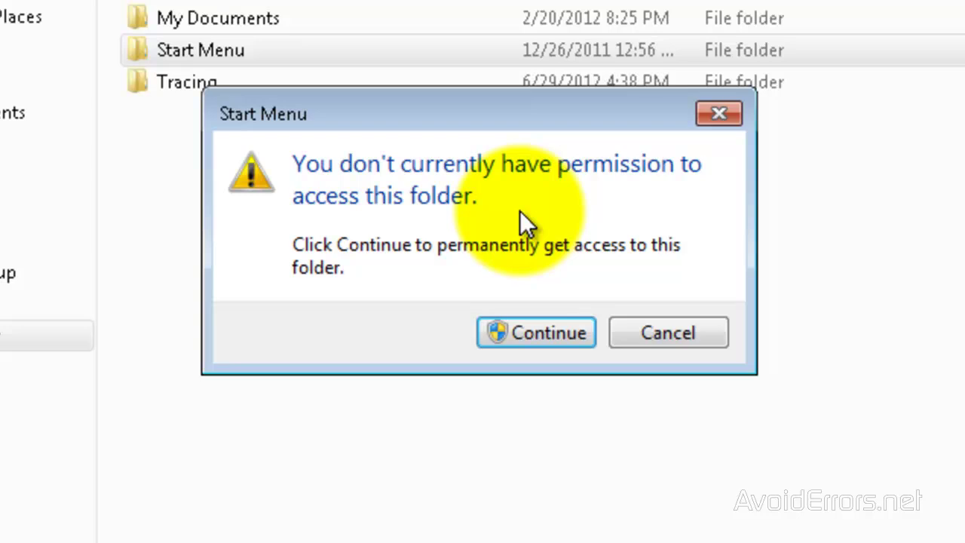
click(528, 333)
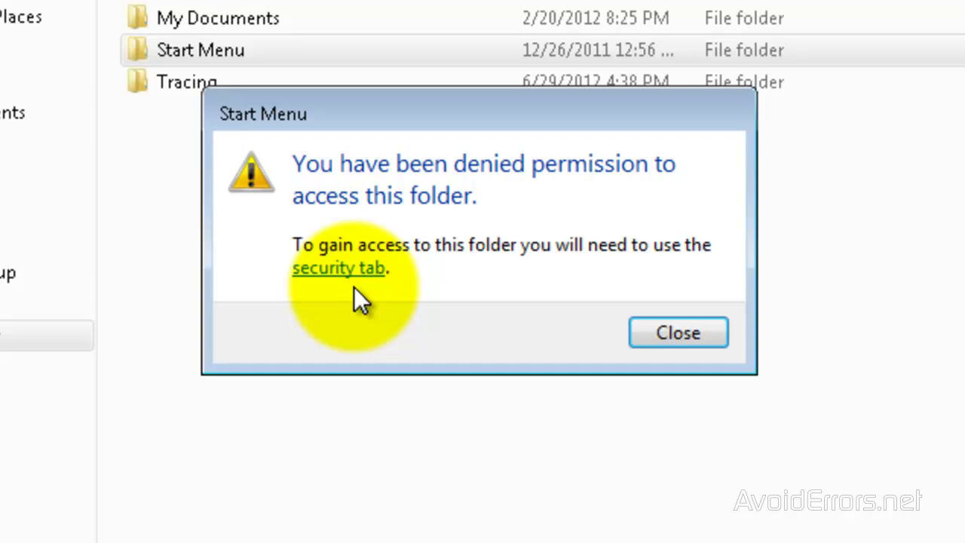
click(658, 335)
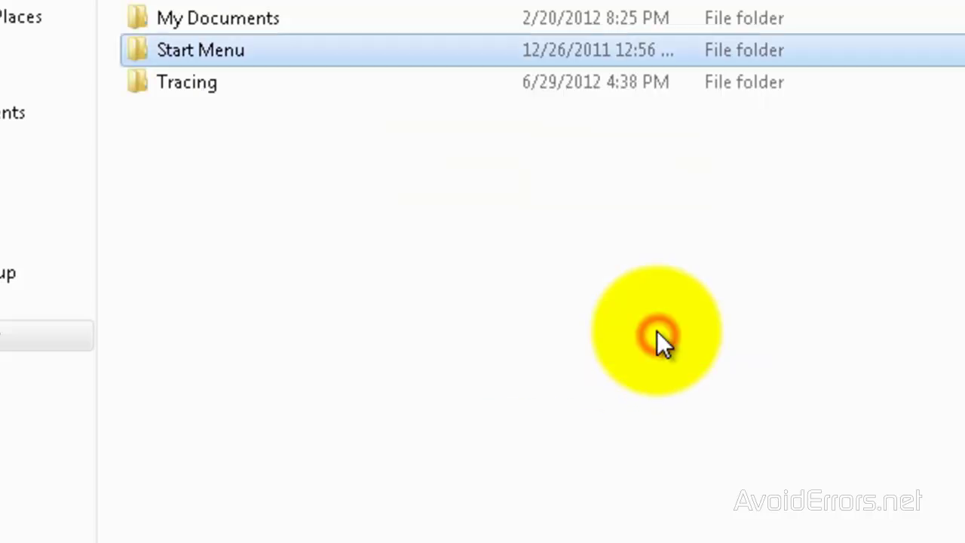
Open Start Menu's Properties, go to the Security tab, and then Advanced.
right_click(258, 48)
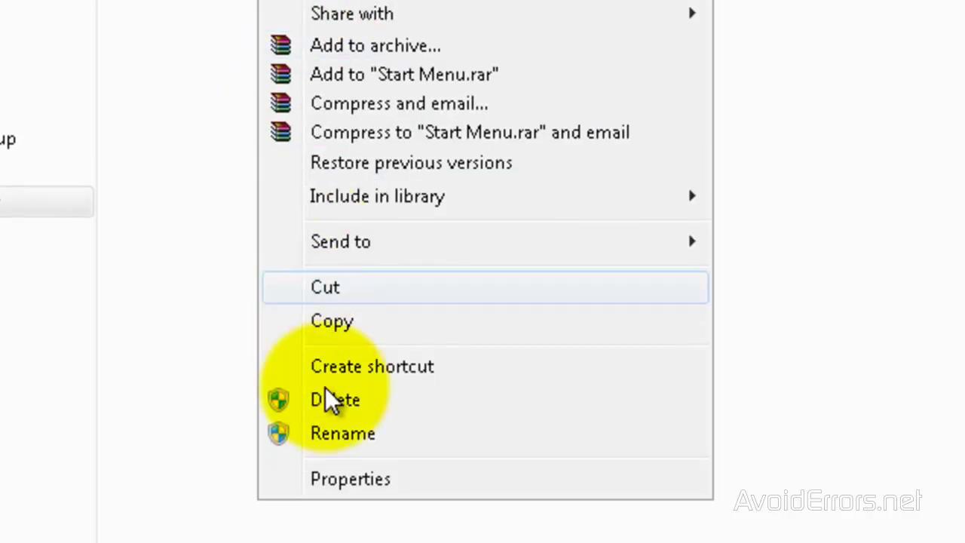
click(348, 481)
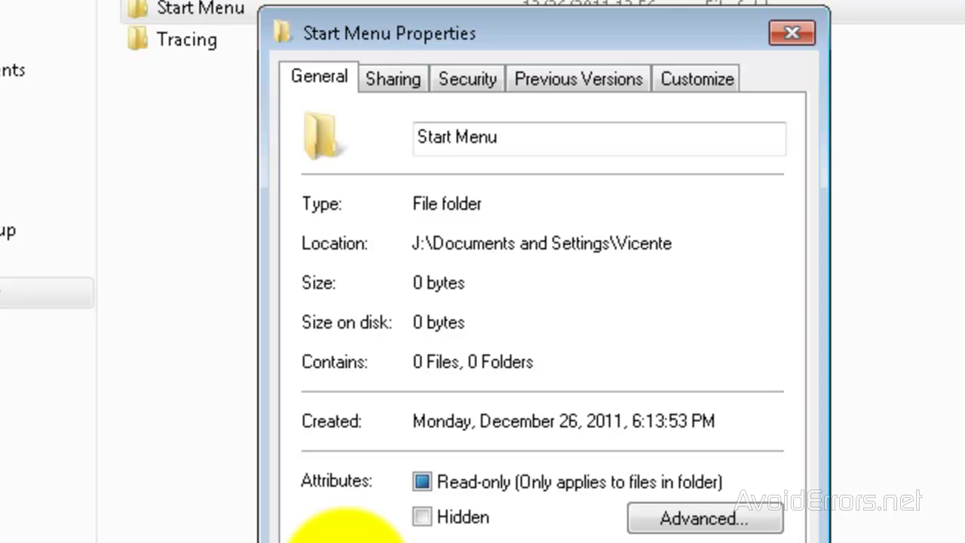
click(466, 81)
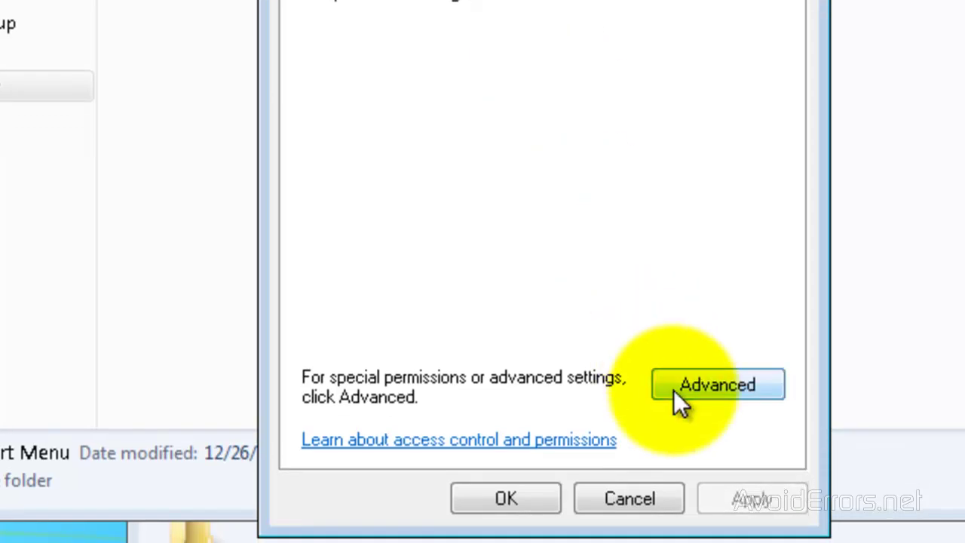
click(675, 390)
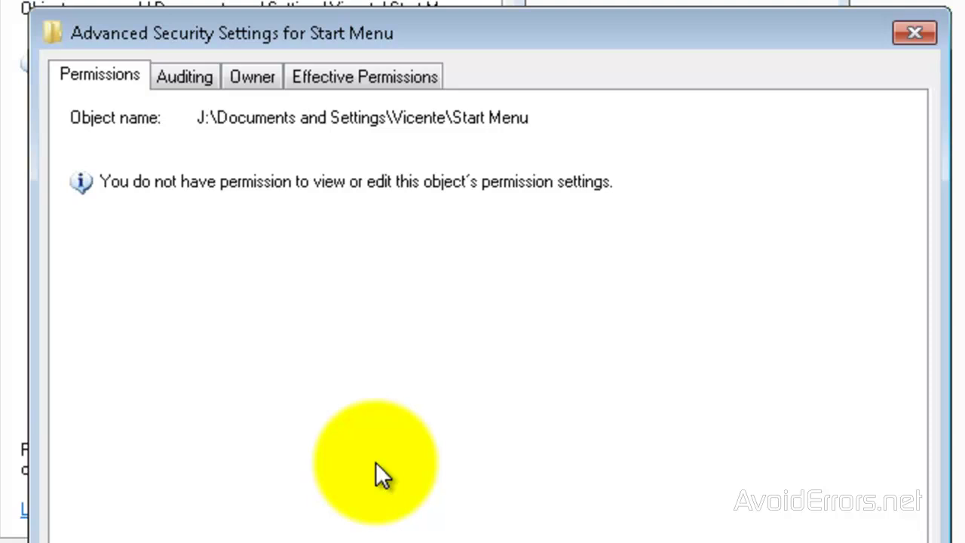
Make AvoidErrors the owner of Start Menu, replacing the owner on all subcontainers and objects.
click(262, 82)
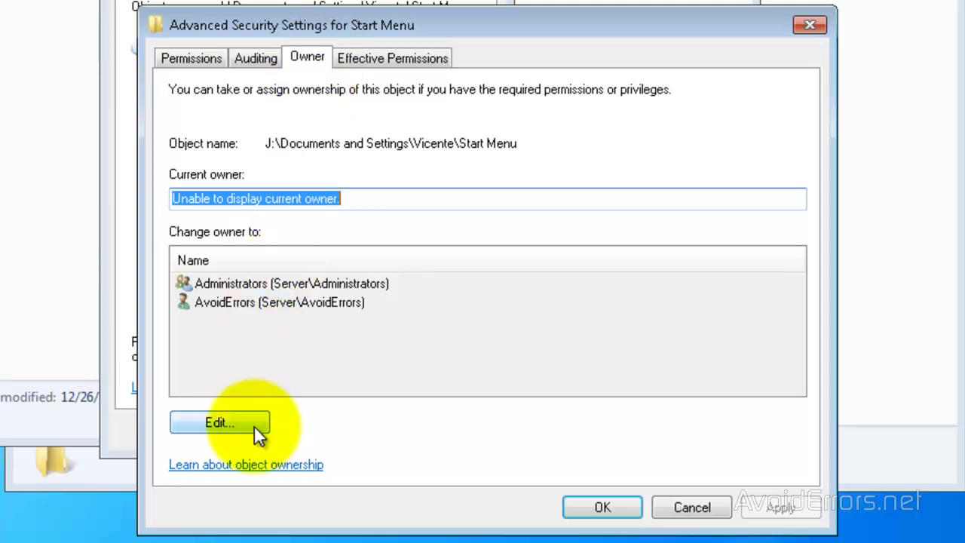
click(226, 424)
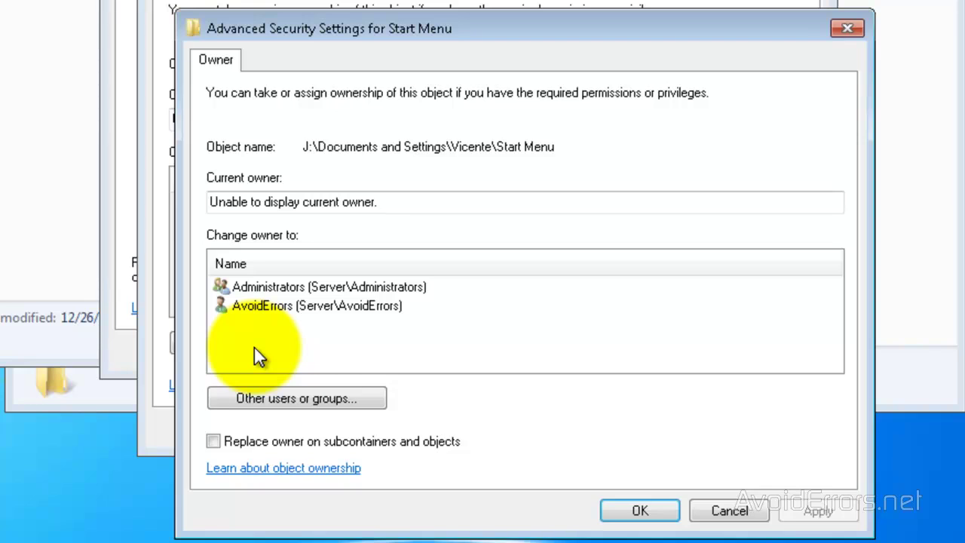
click(279, 317)
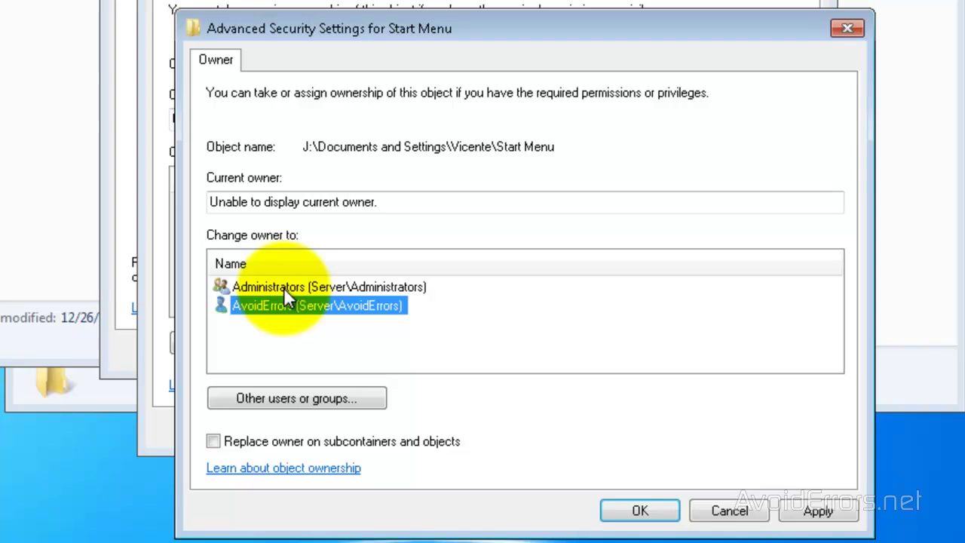
click(284, 288)
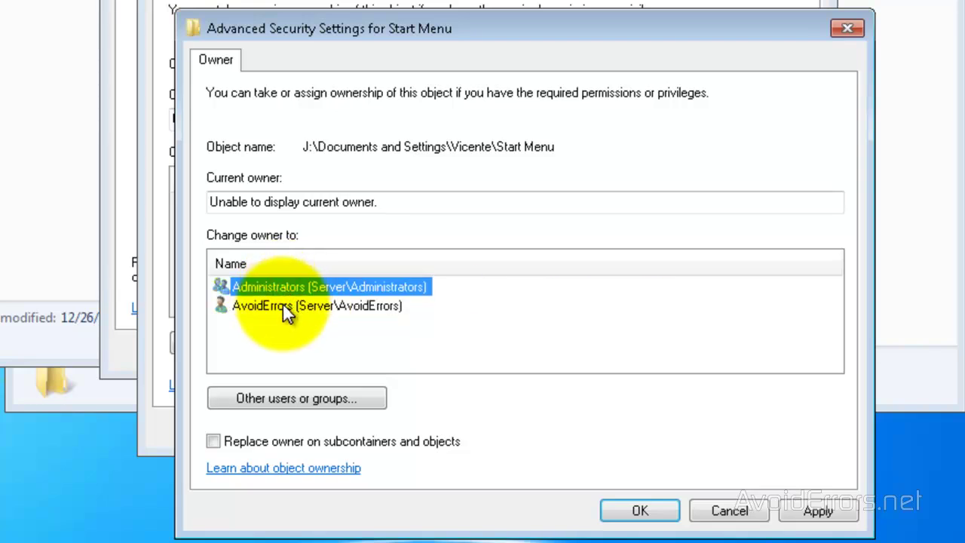
click(285, 309)
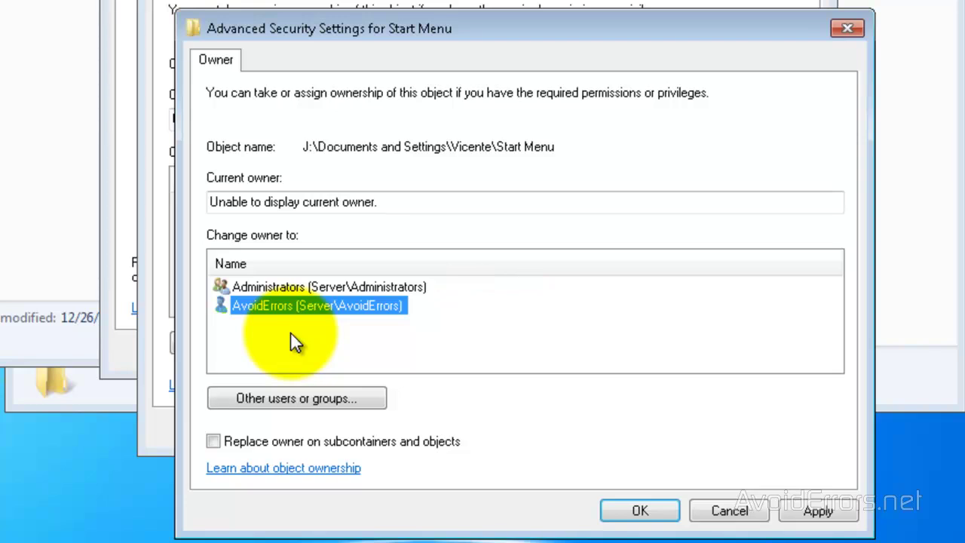
click(216, 442)
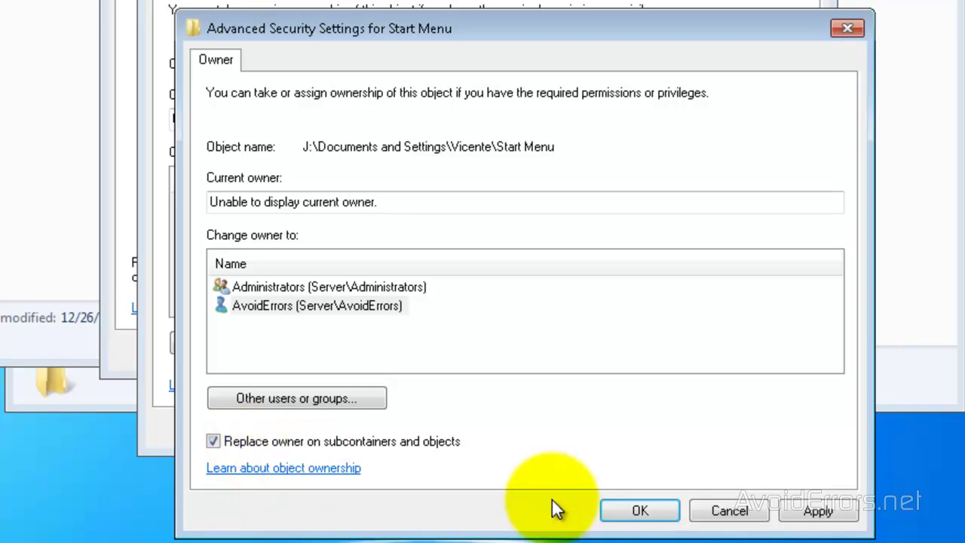
Apply the new ownership and accept replacing permissions with Full Control.
click(803, 514)
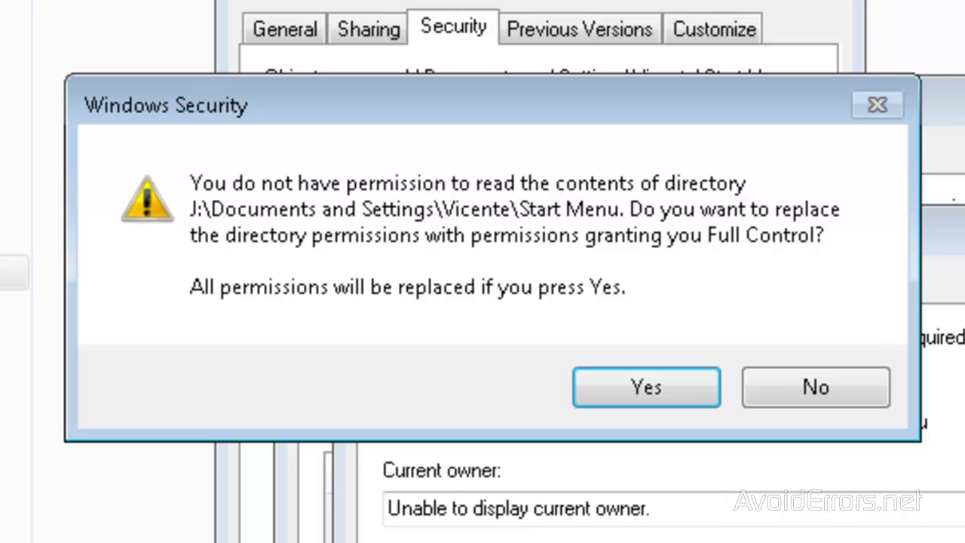
click(662, 386)
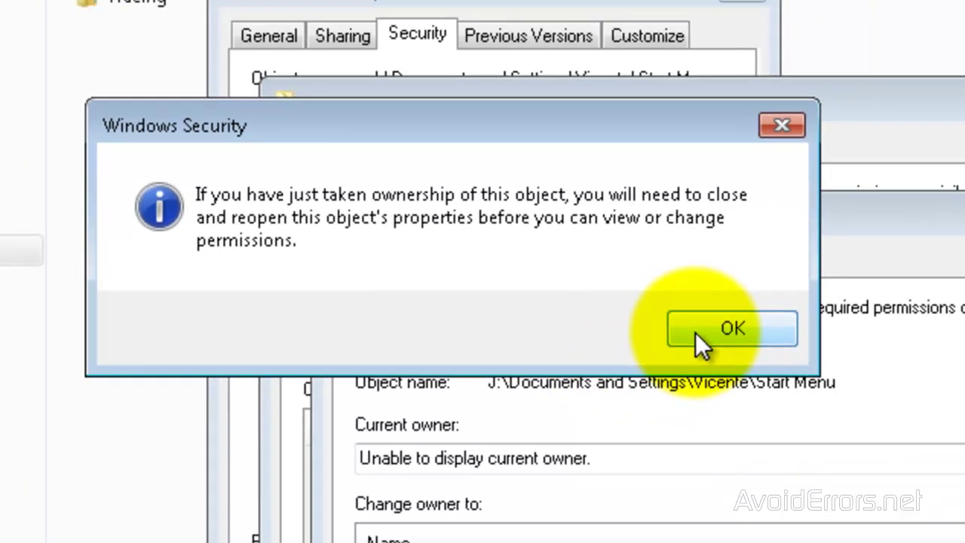
Close the notice, ownership editor, advanced security settings and Start Menu Properties.
click(769, 373)
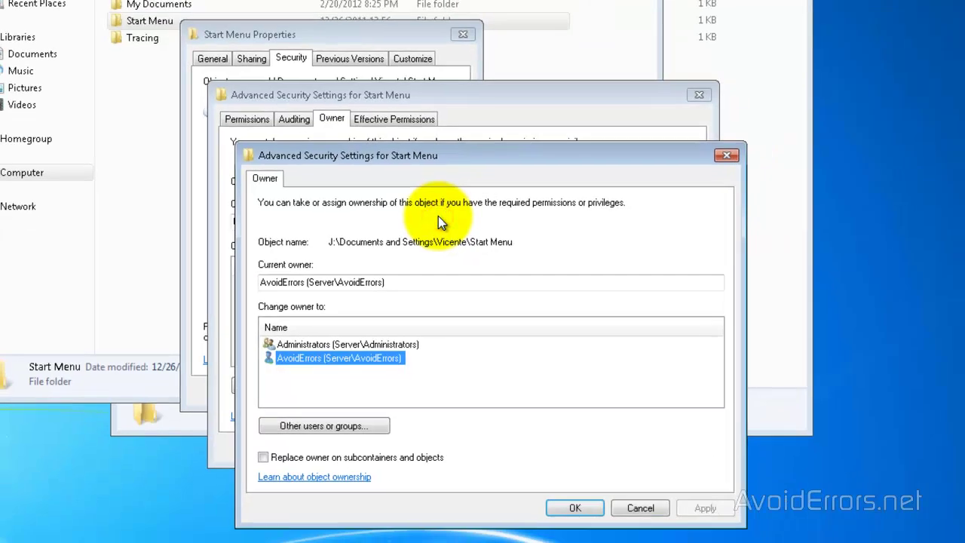
click(574, 508)
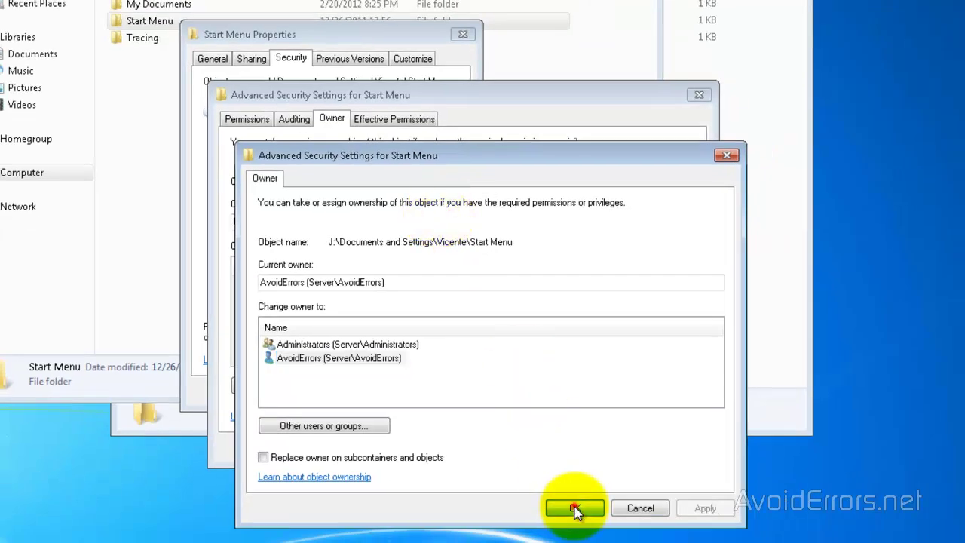
click(556, 454)
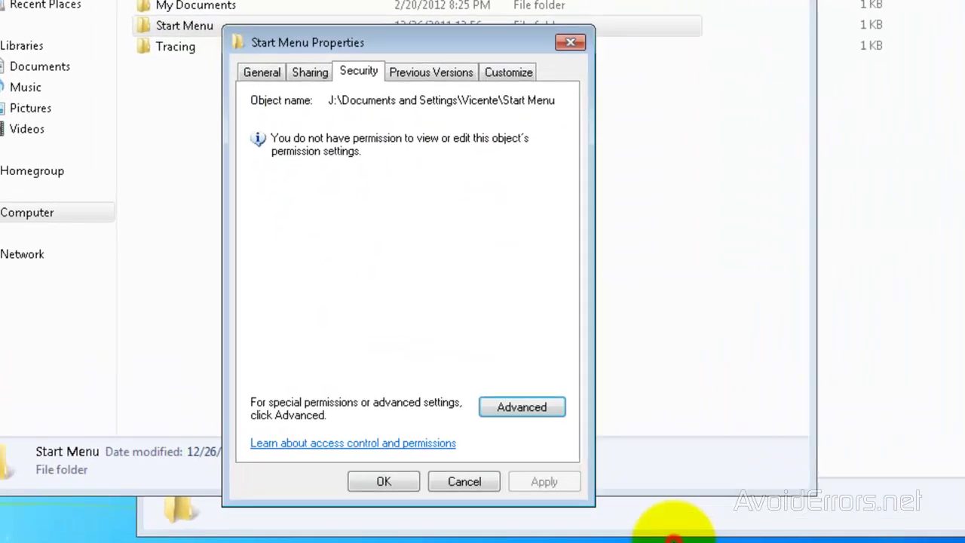
click(399, 498)
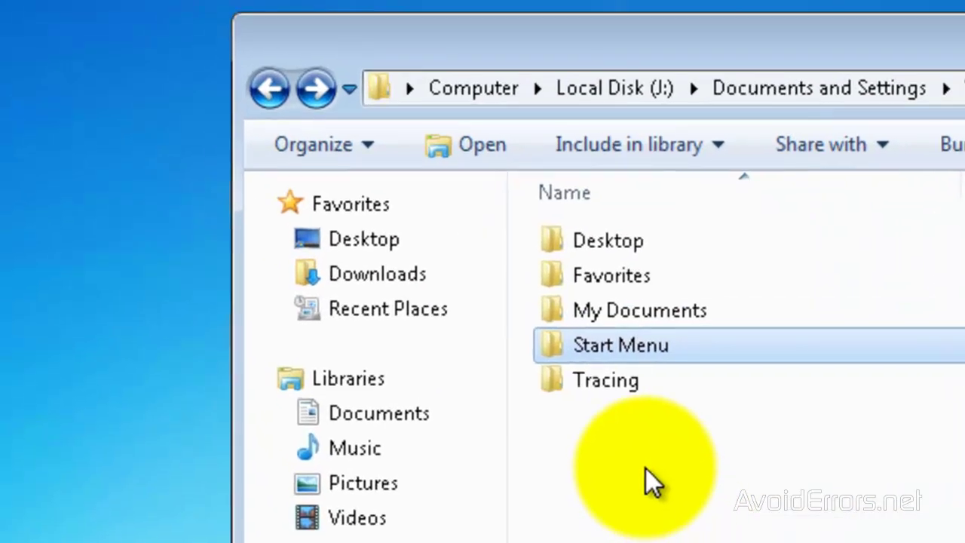
Open the Start Menu folder and its Programs subfolder.
click(617, 345)
double_click(618, 345)
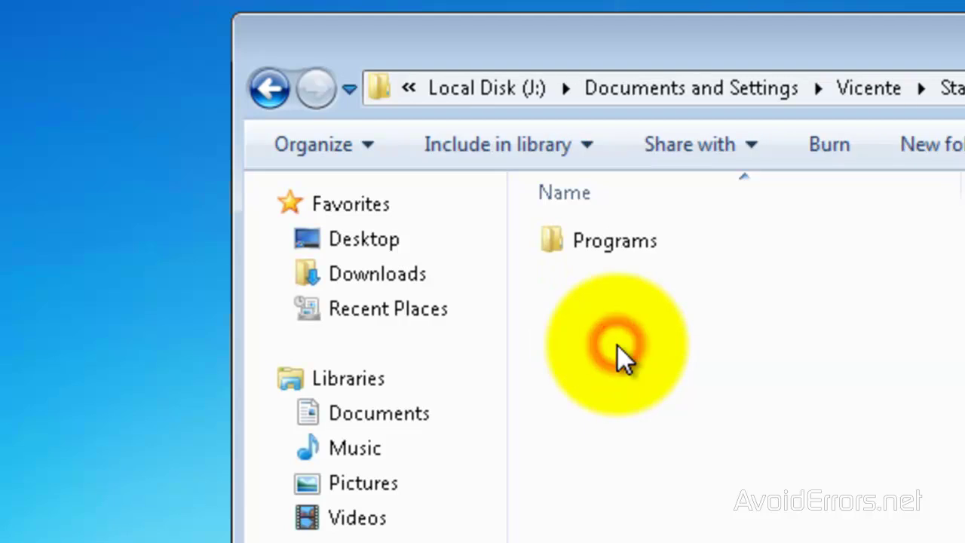
double_click(611, 244)
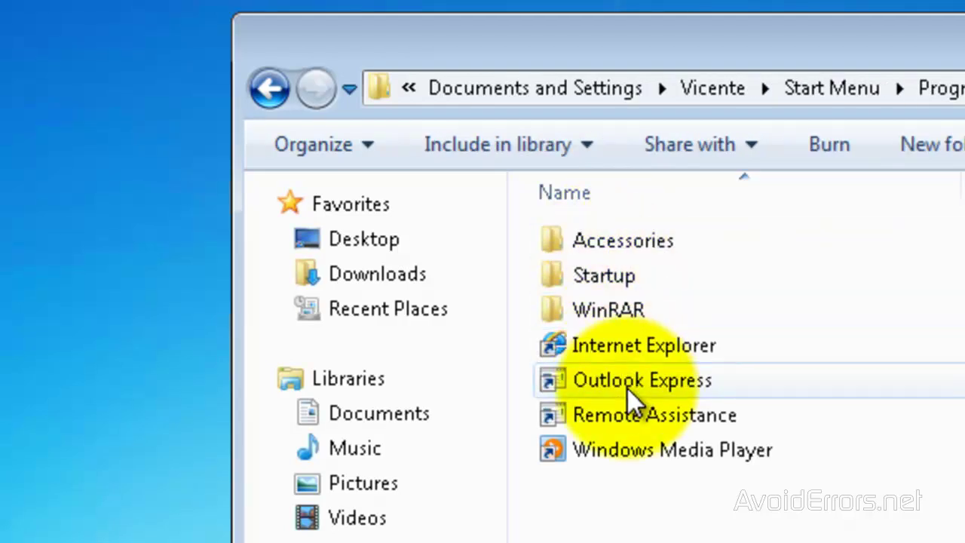
Copy the Outlook Express shortcut to the desktop, then delete it to the Recycle Bin.
drag(629, 380, 152, 357)
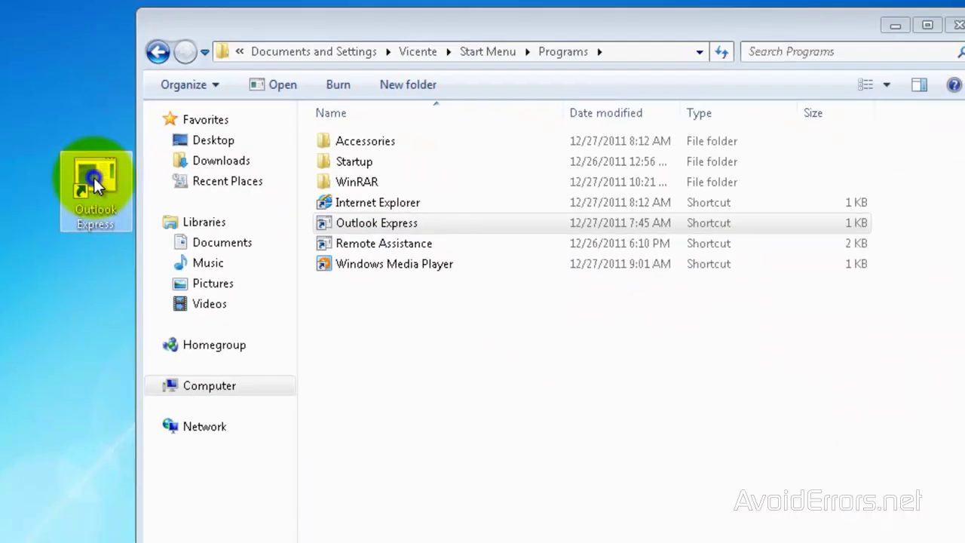
right_click(85, 170)
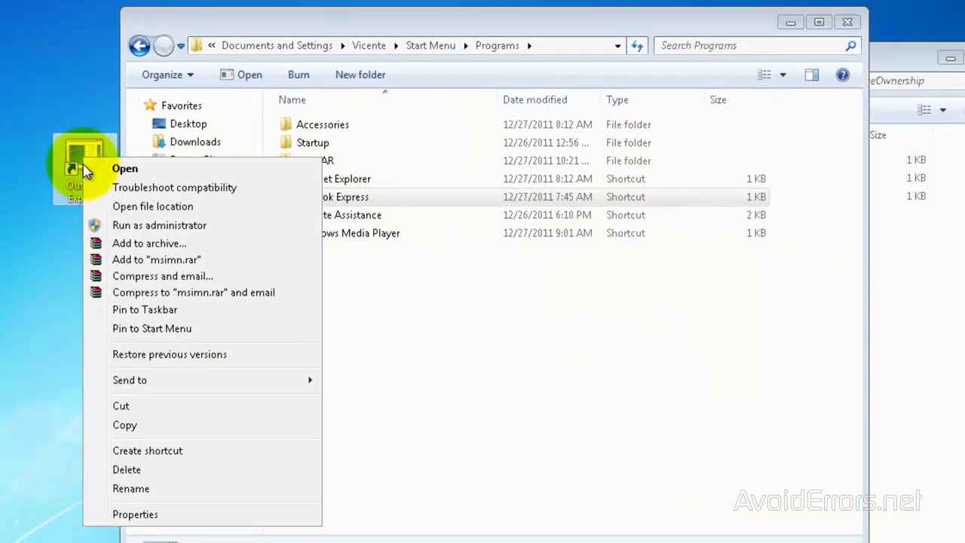
click(128, 469)
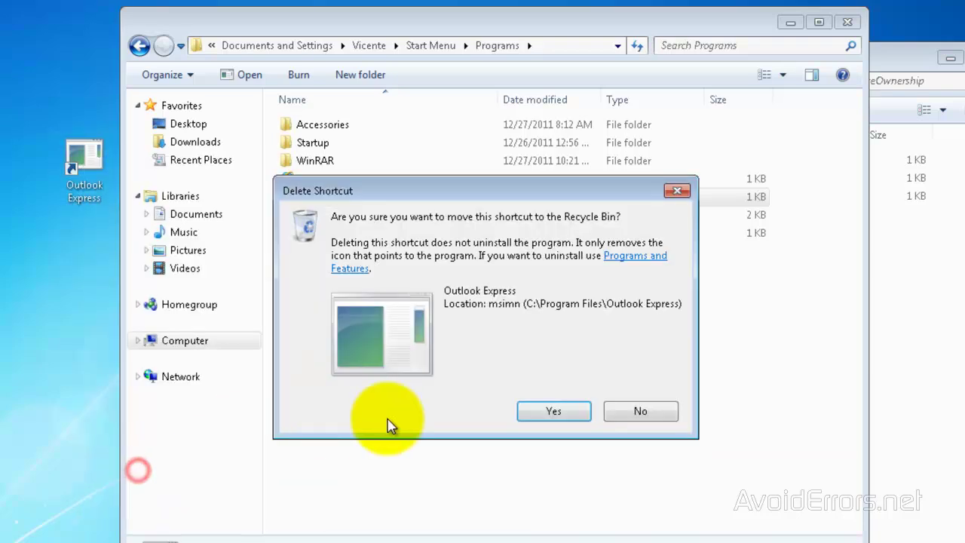
click(540, 413)
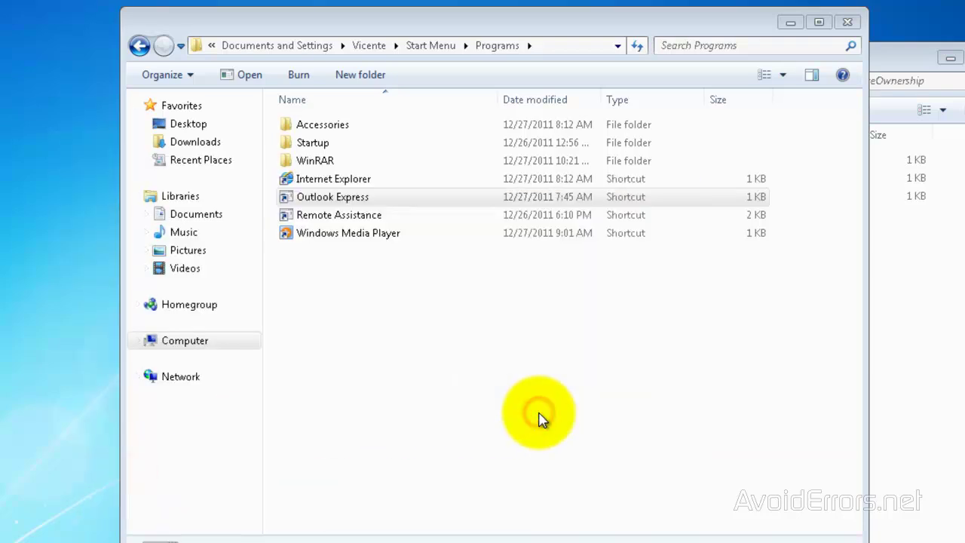
Go back to Vicente, try copying Favorites, and cancel the Folder Access Denied warning.
click(140, 48)
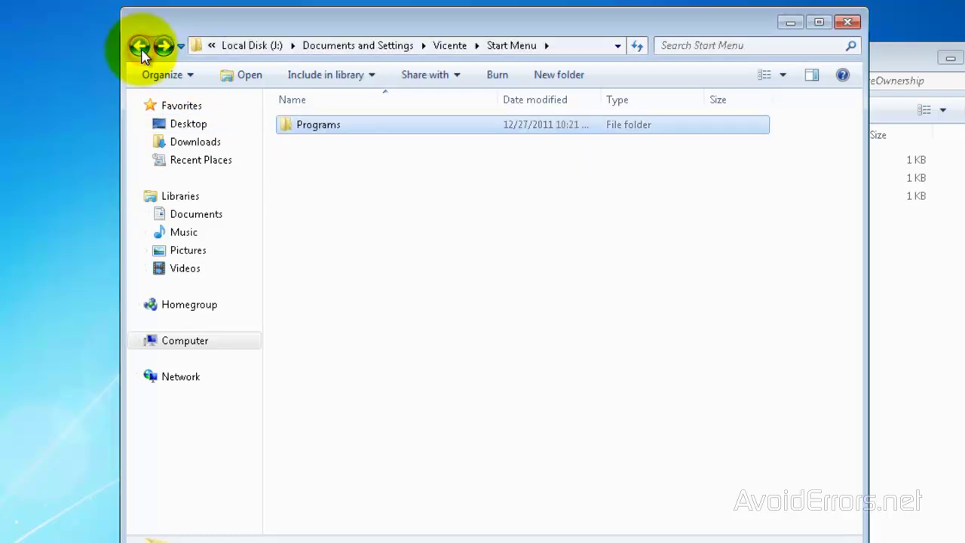
click(140, 47)
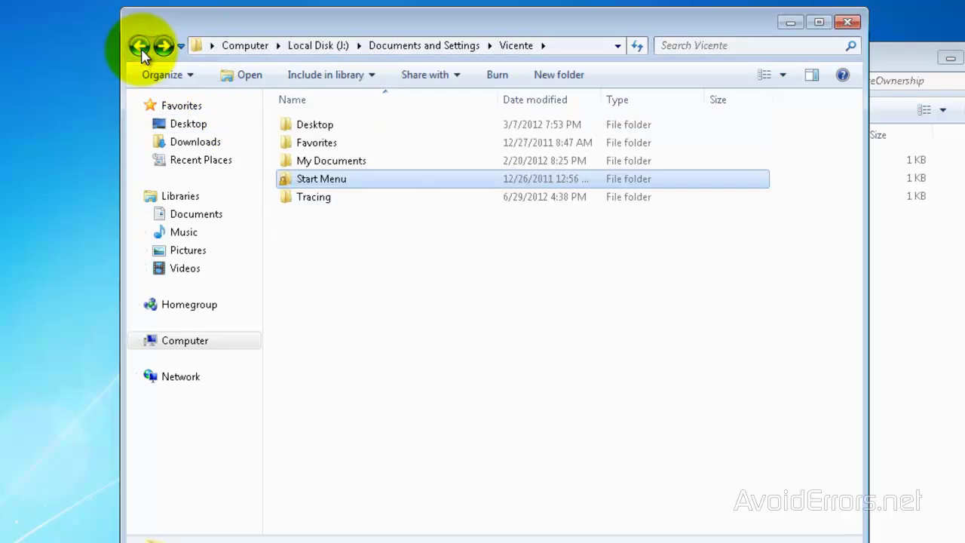
click(316, 162)
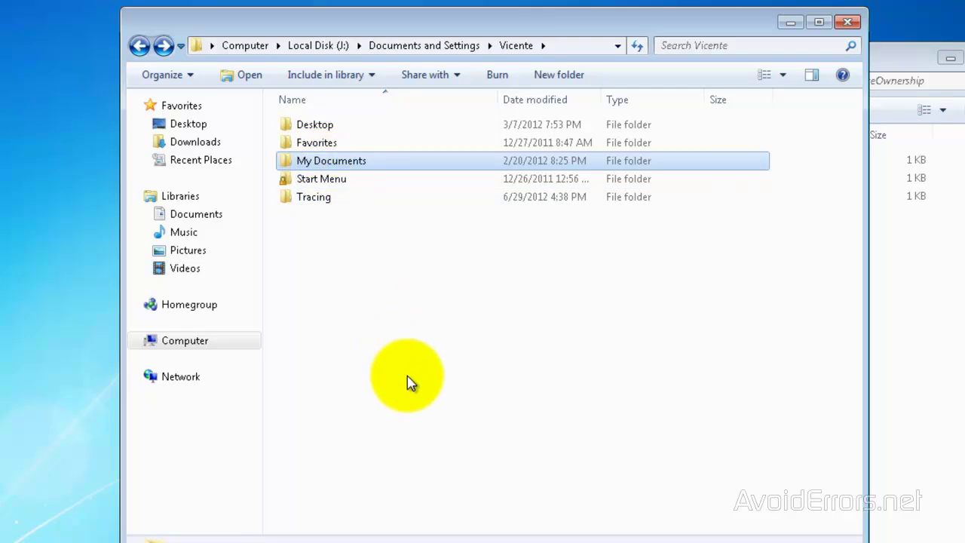
click(332, 147)
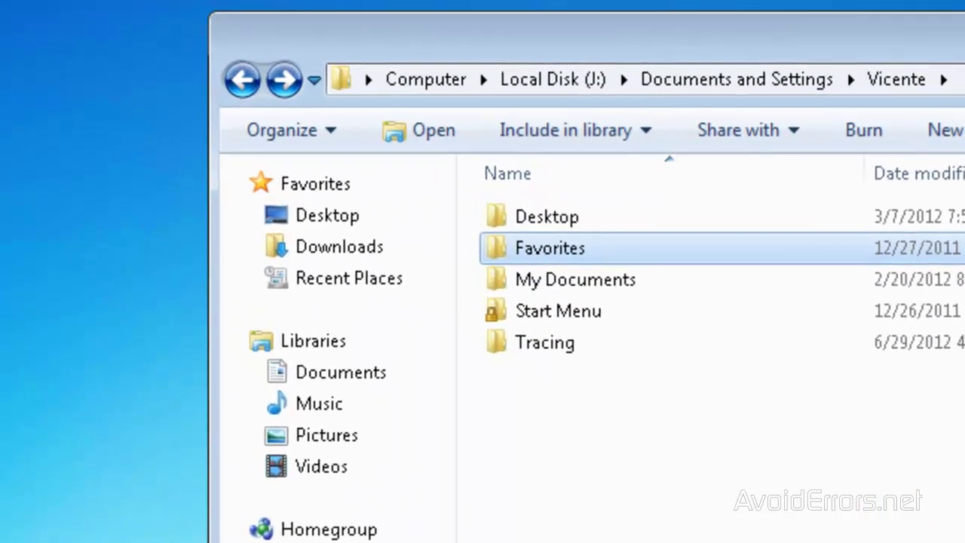
mouse_move(650, 246)
mouse_down()
mouse_move(190, 277)
mouse_move(129, 252)
mouse_up()
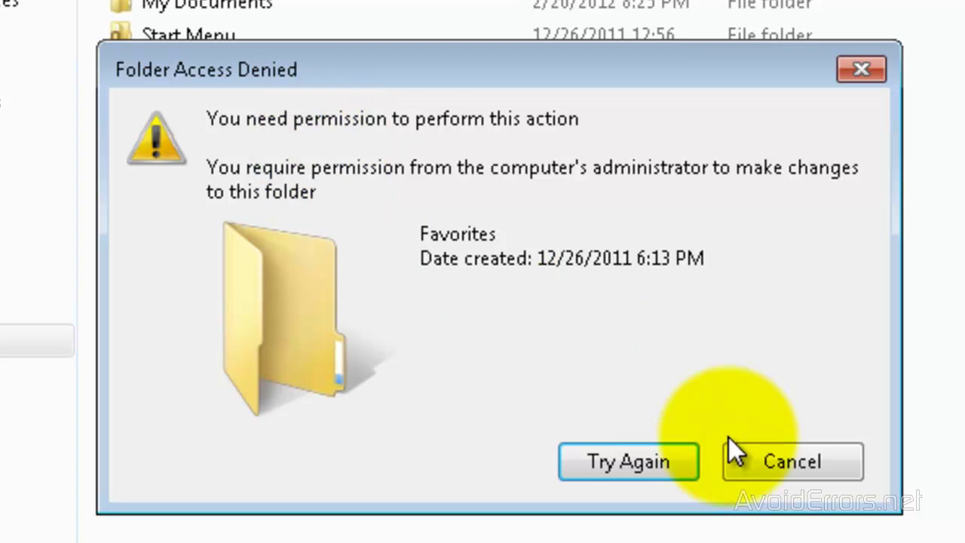
click(788, 458)
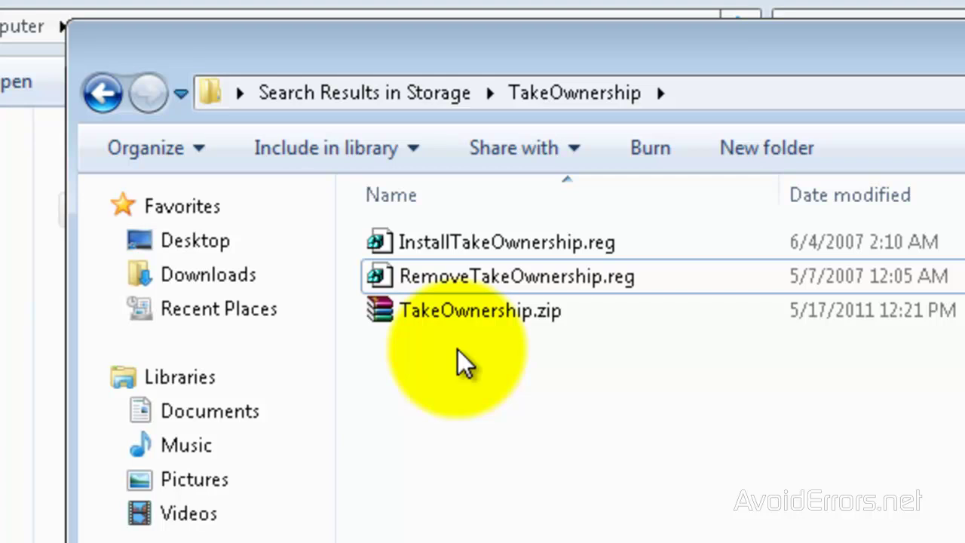
Merge InstallTakeOwnership.reg into the registry, confirming the prompt and the success message.
double_click(469, 245)
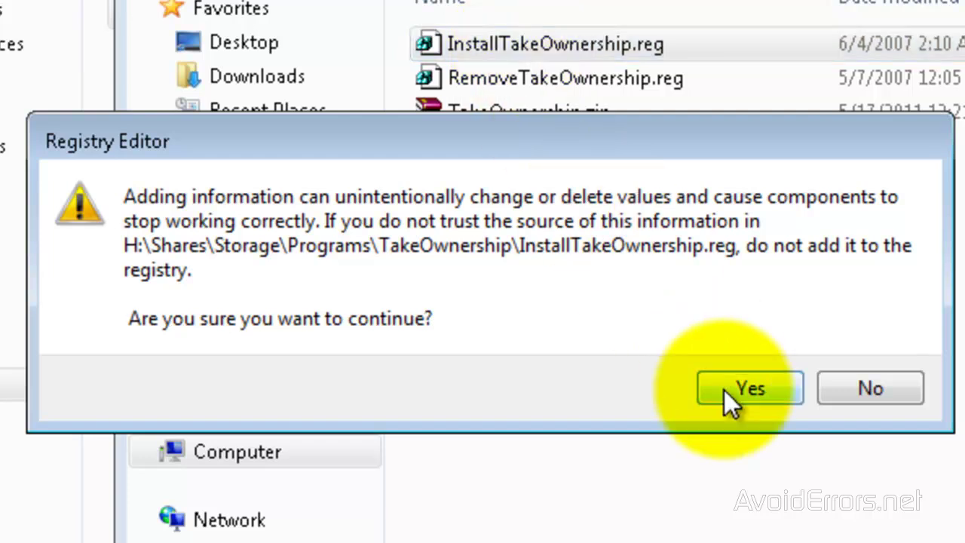
click(723, 389)
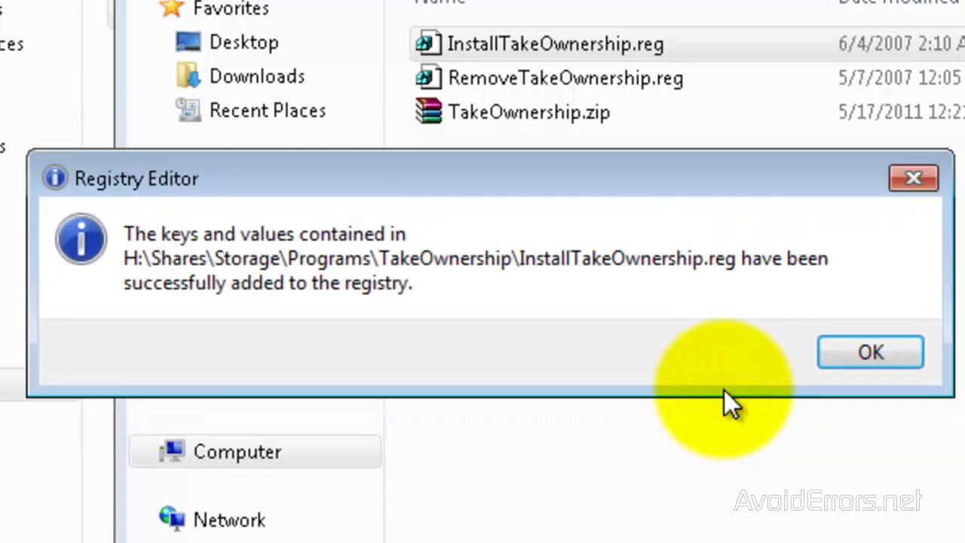
click(837, 360)
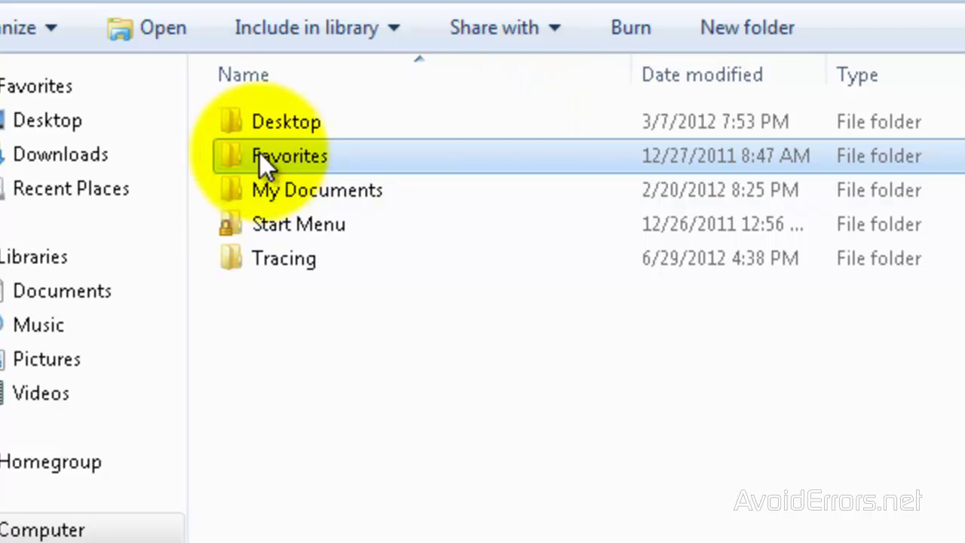
Use the new Take Ownership item on Favorites, copy it to the desktop, and open it.
right_click(354, 158)
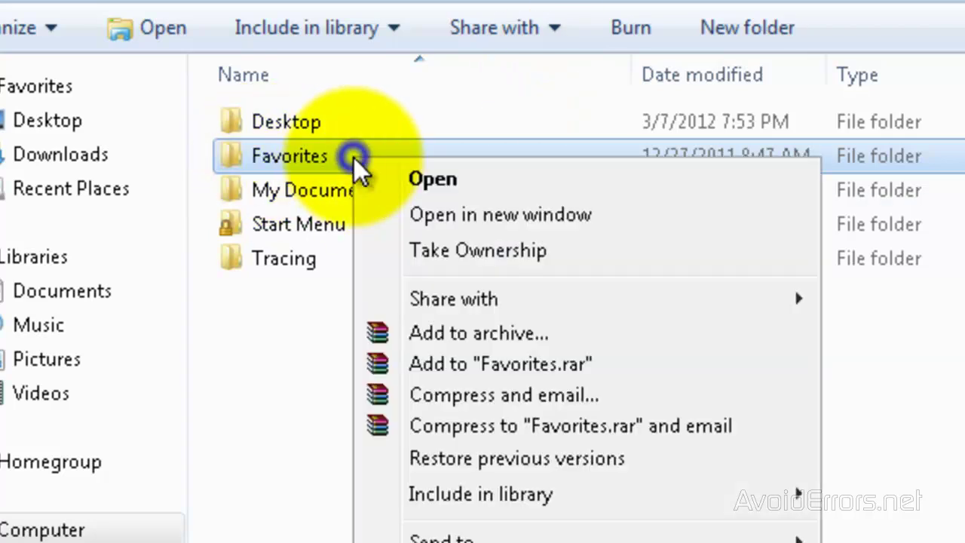
click(478, 253)
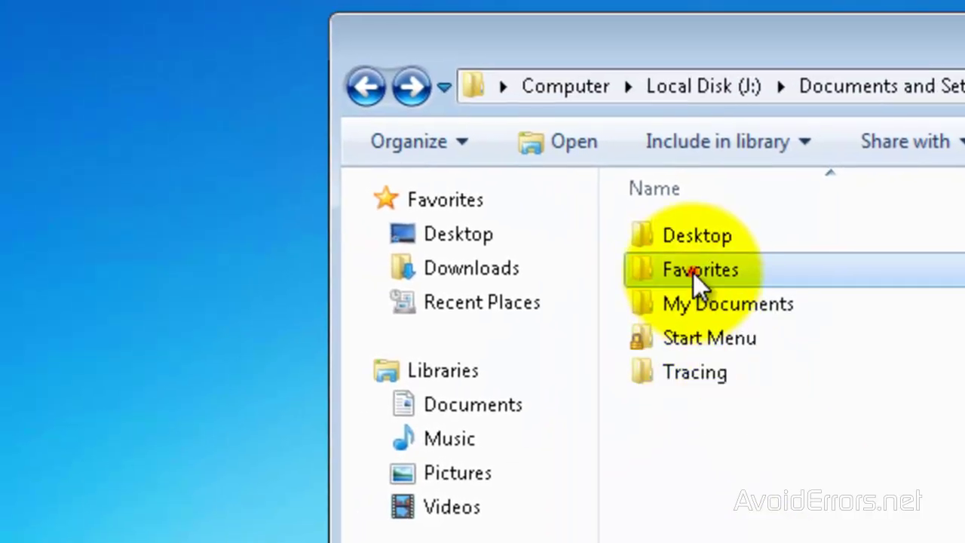
drag(693, 273, 276, 264)
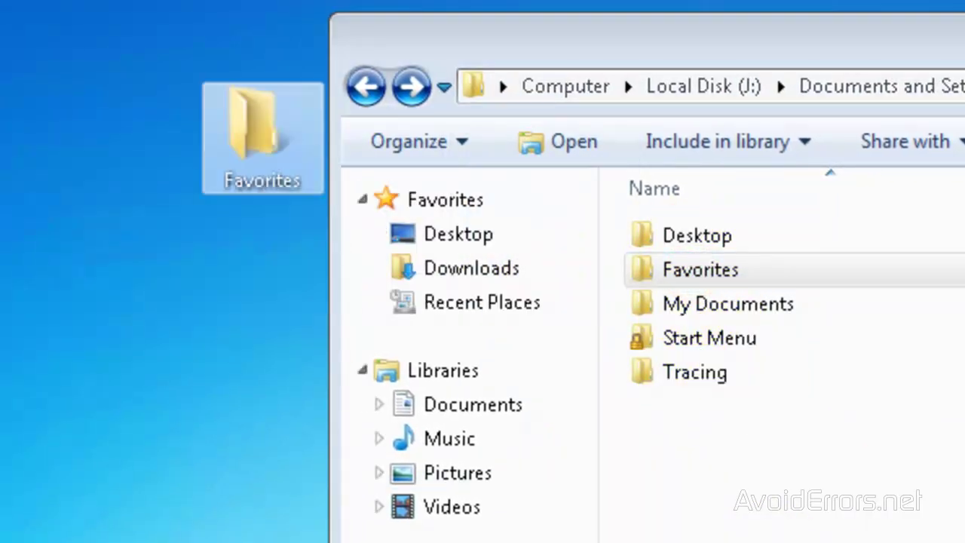
double_click(682, 275)
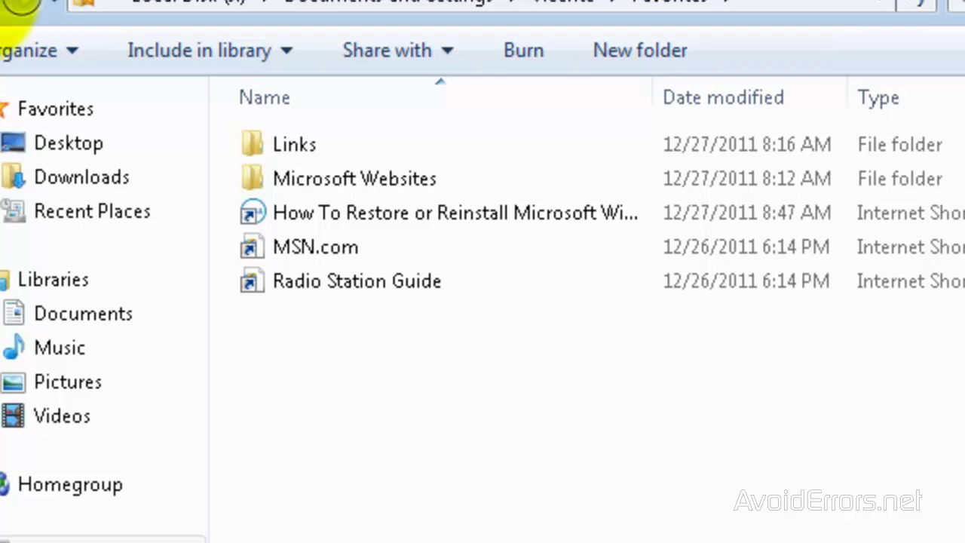
Go back to Vicente, then merge RemoveTakeOwnership.reg, confirming the prompt and the success message.
click(19, 6)
right_click(306, 181)
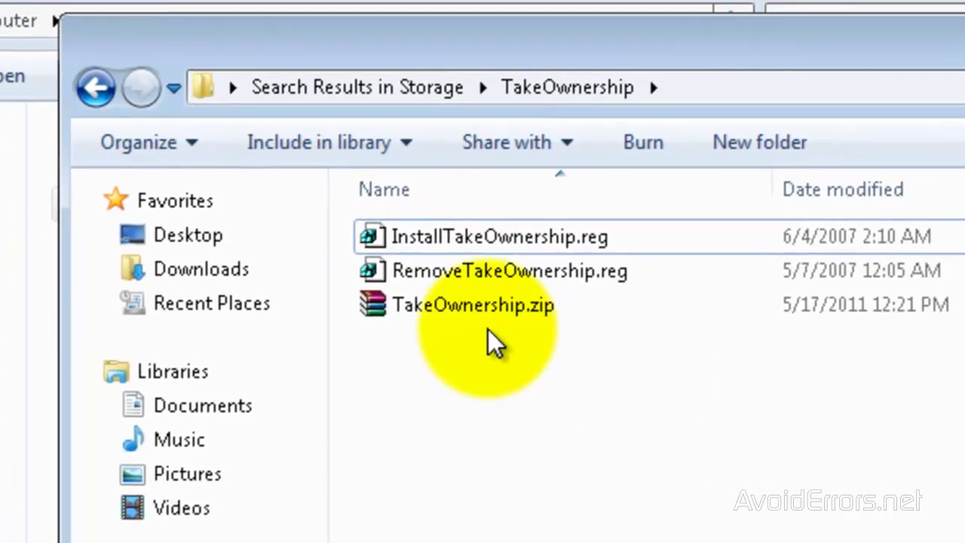
mouse_move(467, 276)
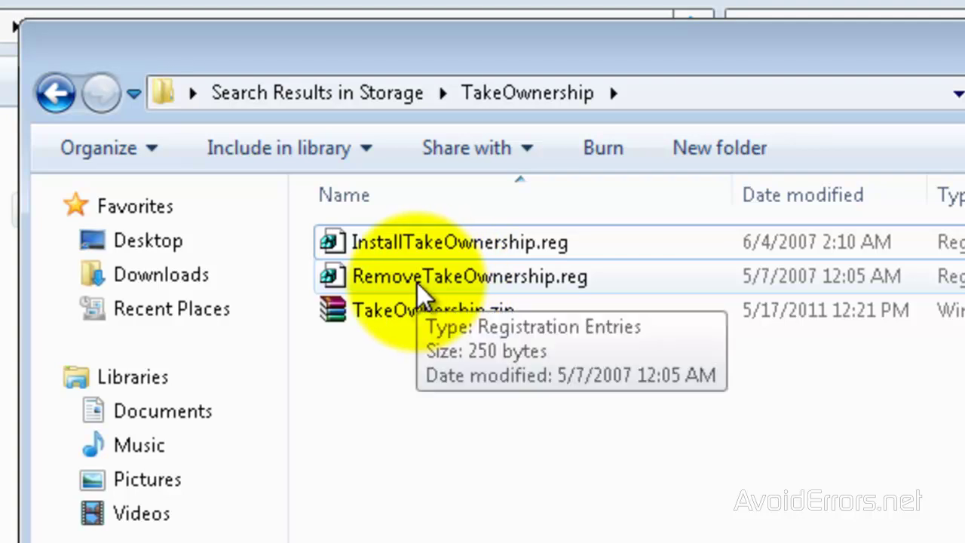
double_click(417, 283)
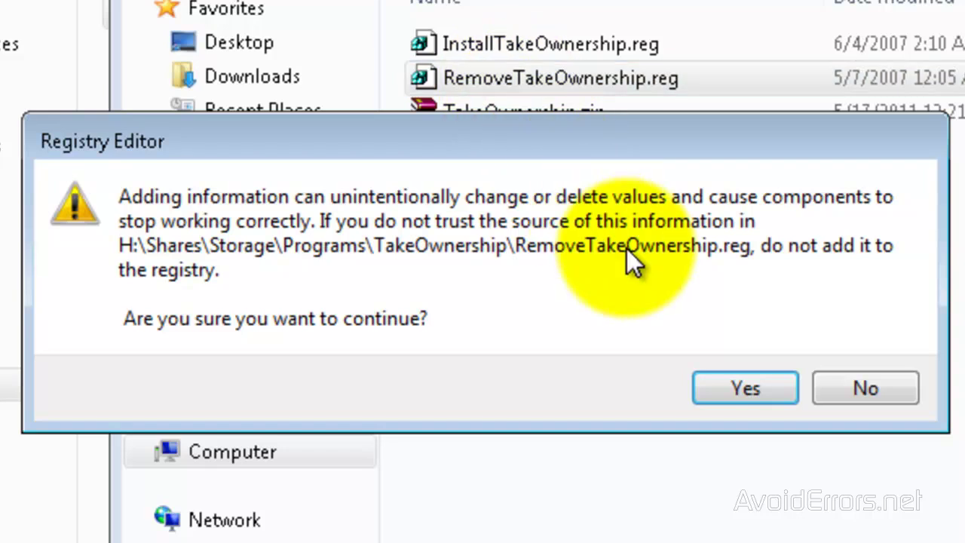
click(721, 392)
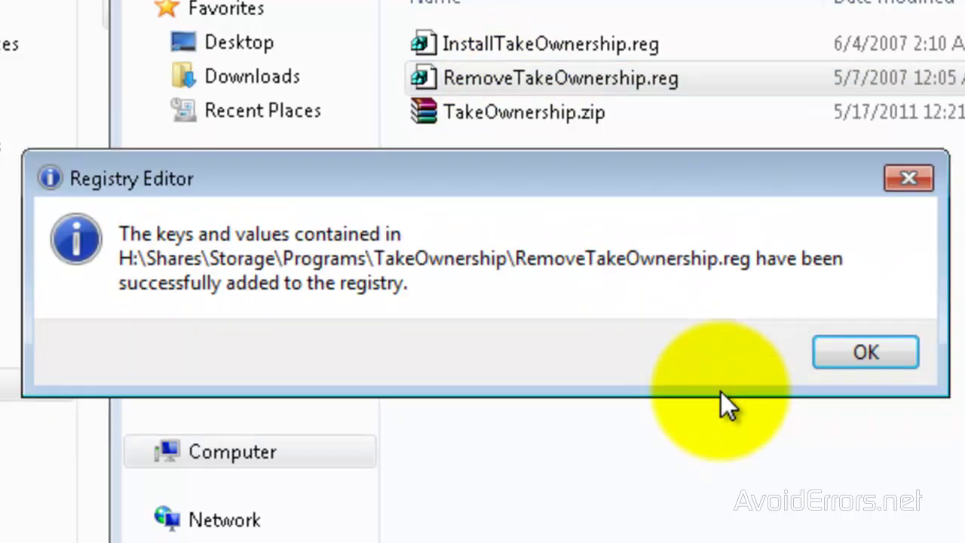
click(829, 354)
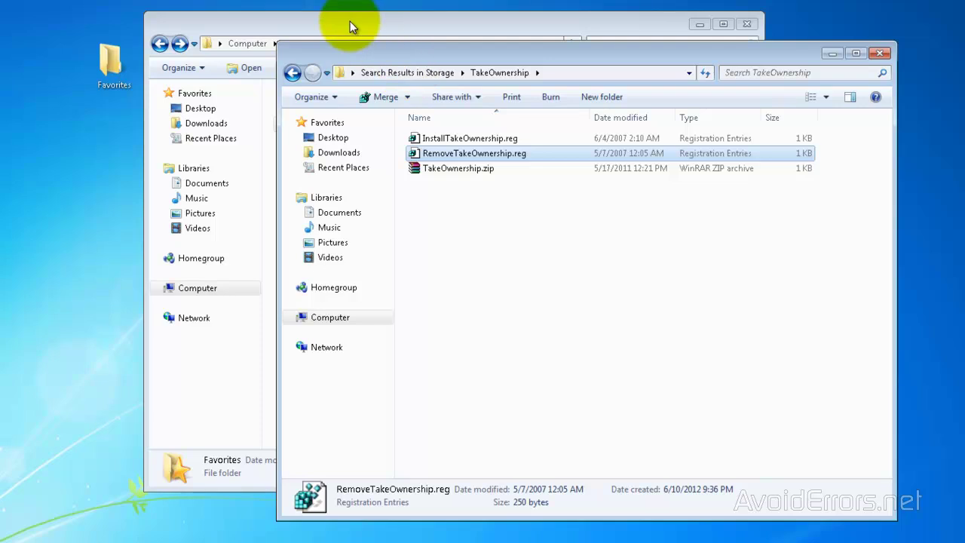
In the Vicente window, check that Favorites' context menu no longer lists Take Ownership.
click(350, 21)
right_click(339, 126)
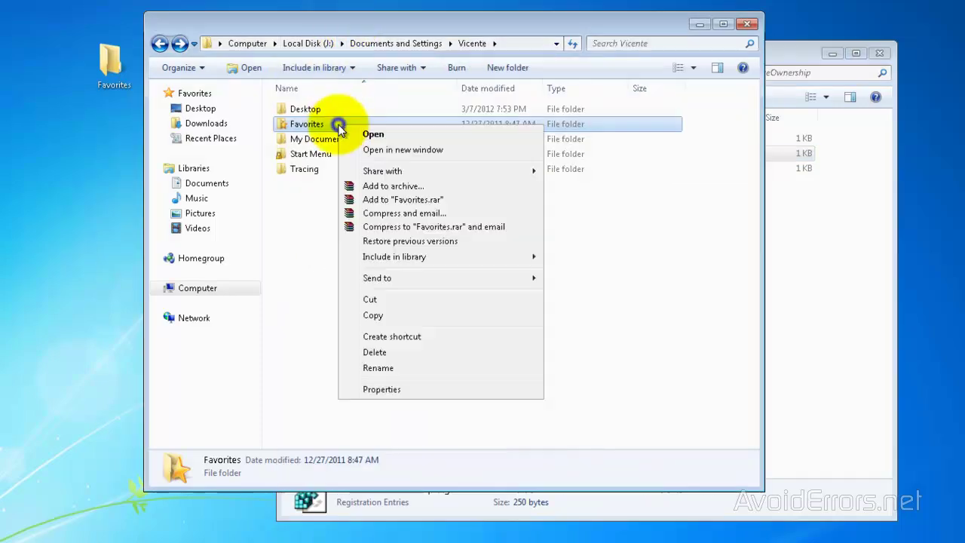
click(597, 342)
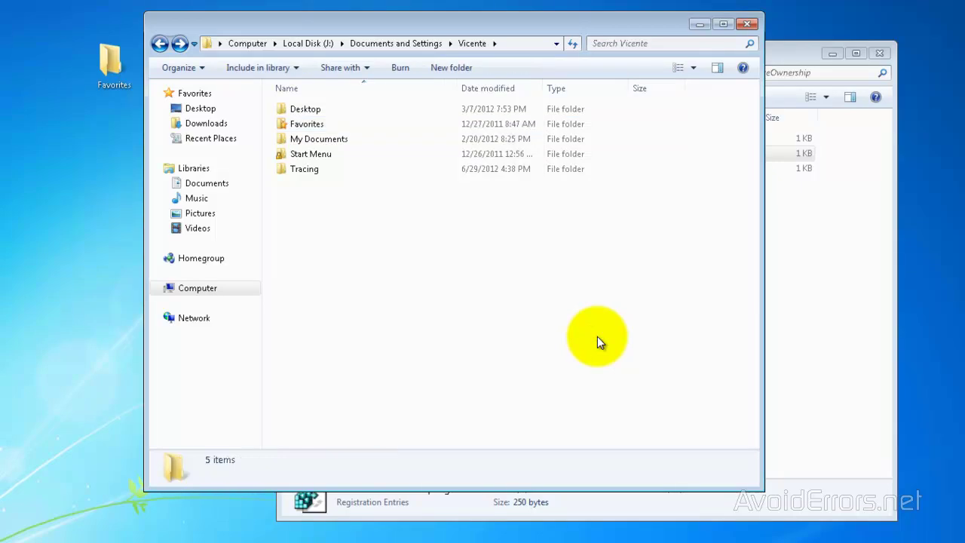